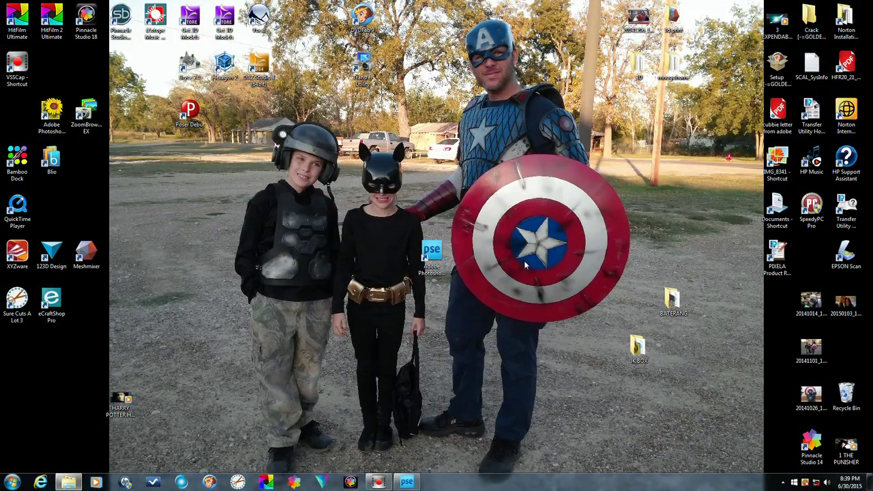
- Launch the Photoshop Elements editor and create a blank 11.5 × 8.5 inch transparent document
{"action": "left_click", "coordinate": [436, 275]}
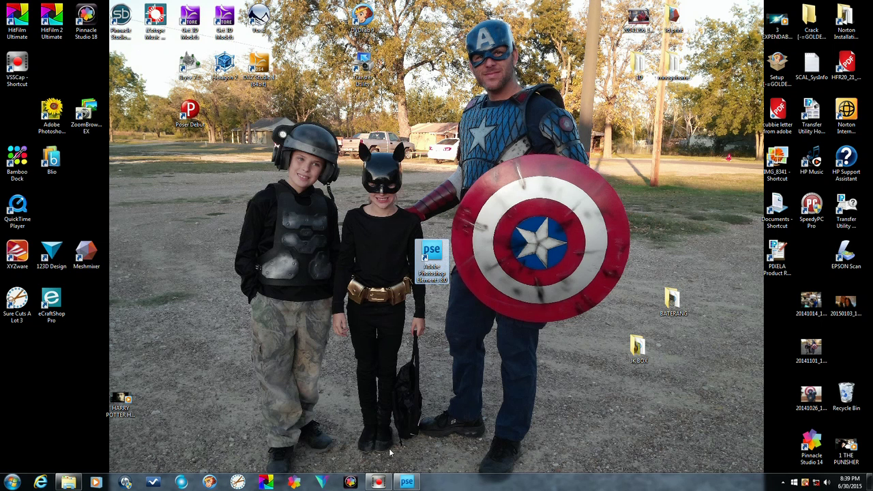
{"action": "left_click", "coordinate": [406, 482]}
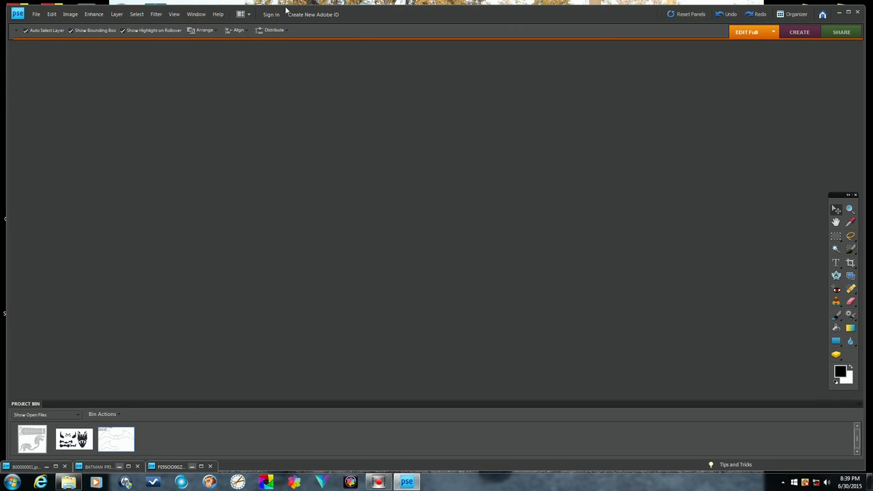
{"action": "left_click", "coordinate": [36, 19]}
{"action": "mouse_move", "coordinate": [107, 25]}
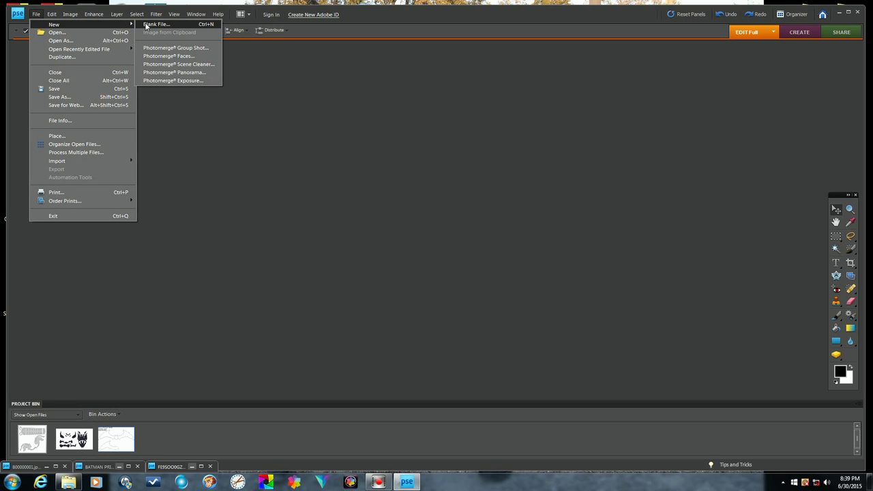
{"action": "left_click", "coordinate": [146, 24]}
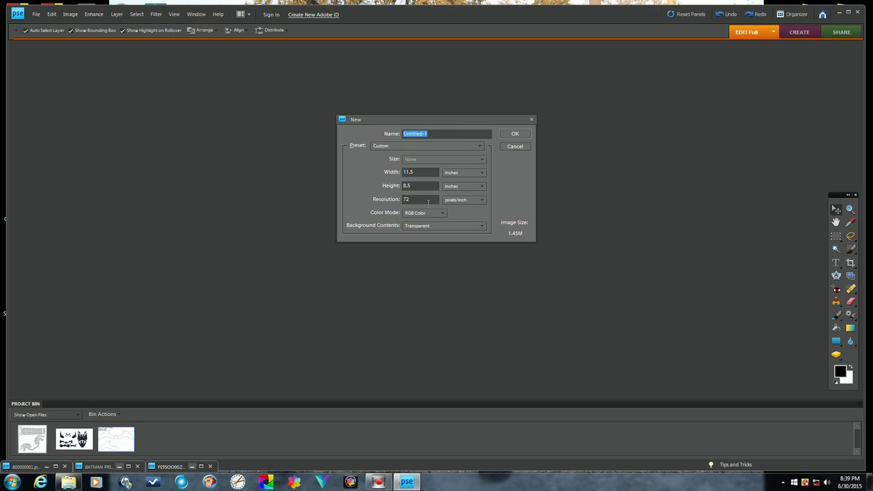
{"action": "left_click", "coordinate": [515, 133]}
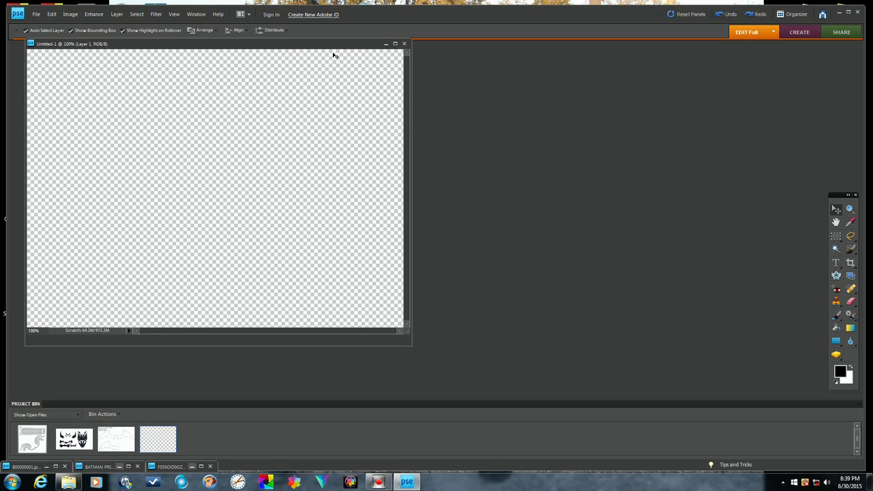
- Show rulers around the Untitled-1 canvas, keeping inches as the ruler unit
{"action": "left_click_drag", "start_coordinate": [330, 45], "coordinate": [545, 58]}
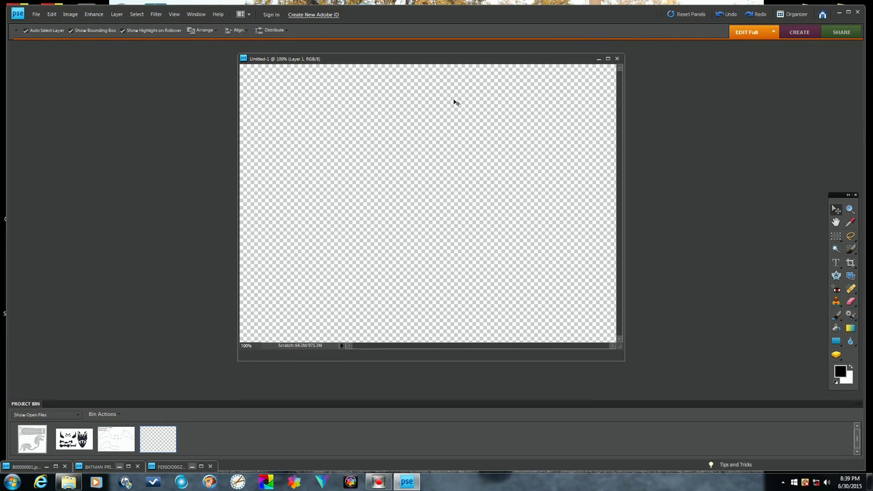
{"action": "left_click", "coordinate": [173, 15]}
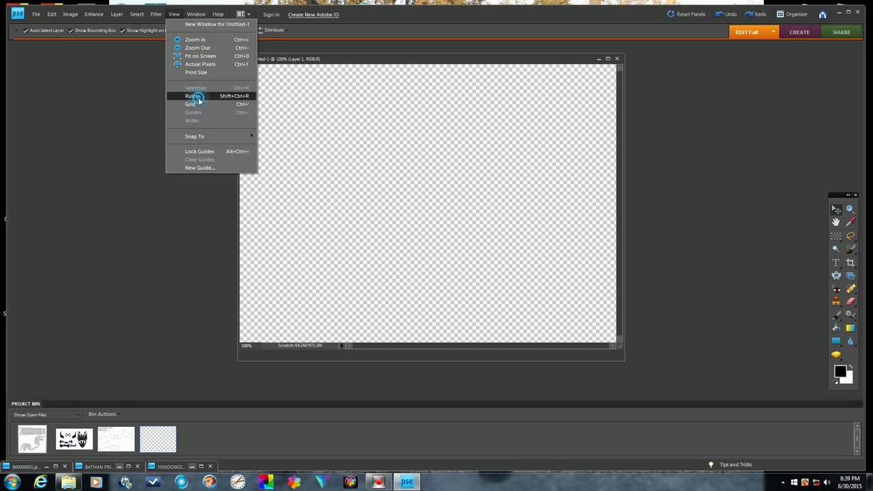
{"action": "left_click", "coordinate": [195, 96]}
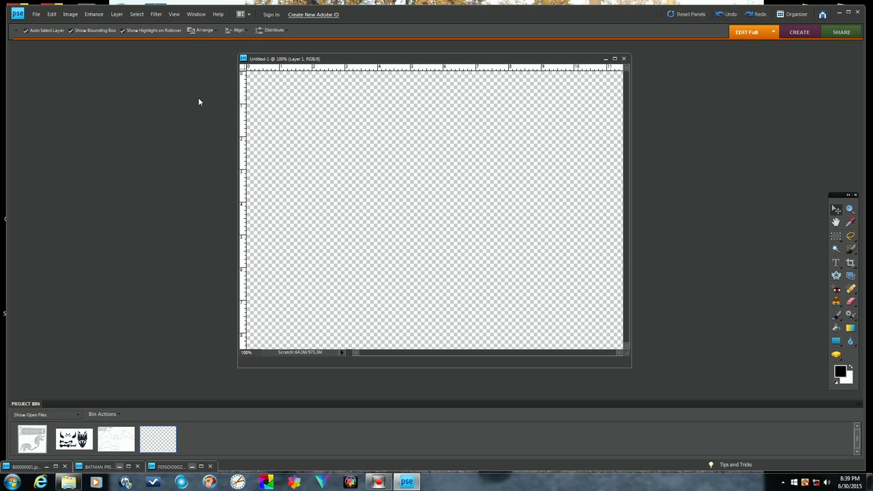
{"action": "right_click", "coordinate": [422, 72]}
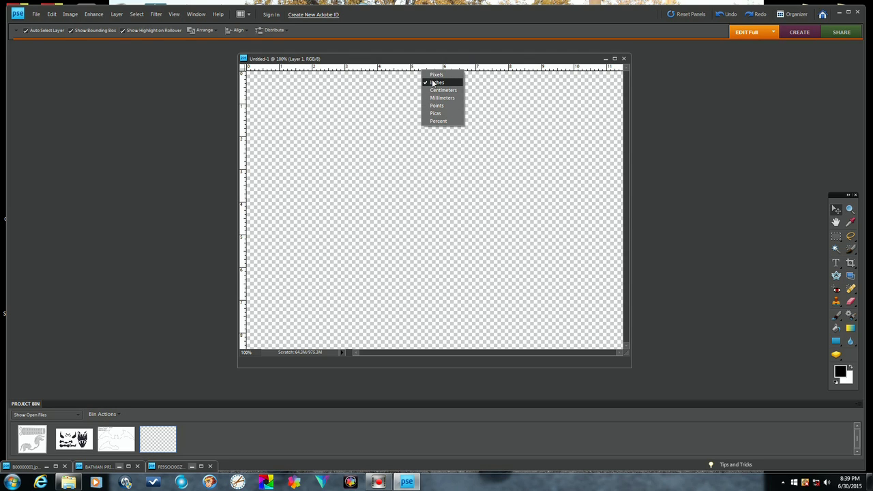
{"action": "left_click", "coordinate": [512, 119]}
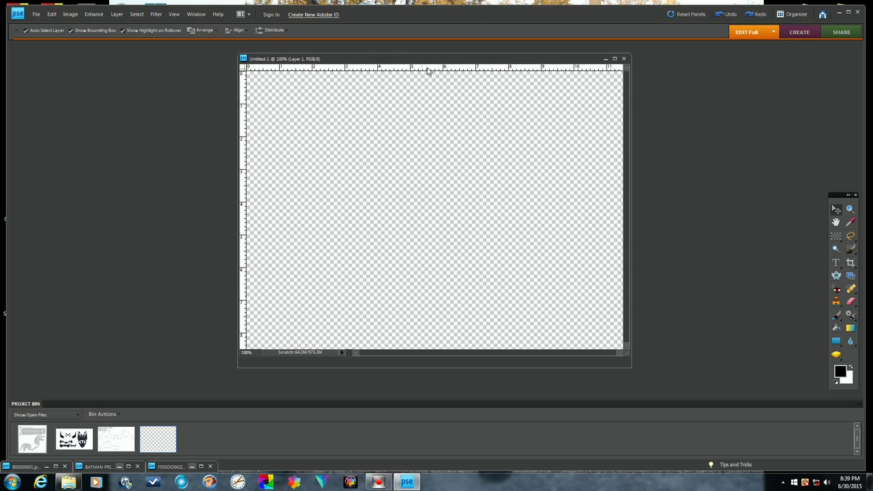
{"action": "left_click_drag", "start_coordinate": [432, 57], "coordinate": [403, 61]}
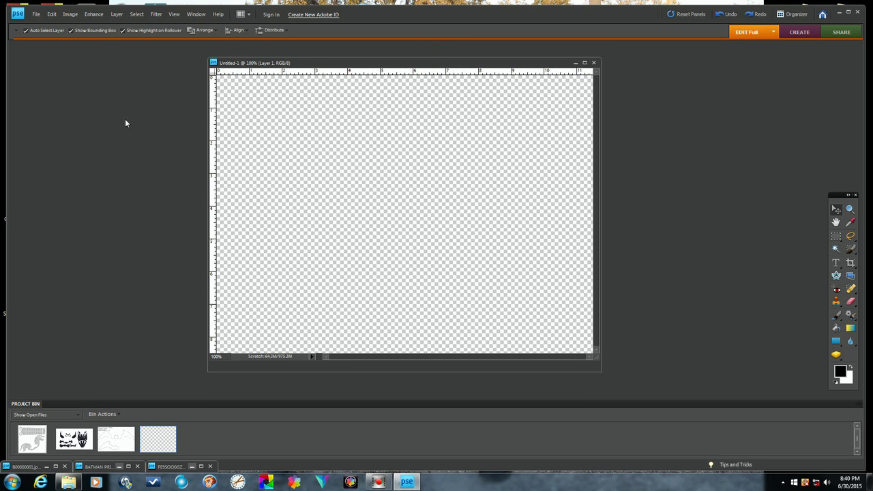
{"action": "left_click", "coordinate": [174, 15]}
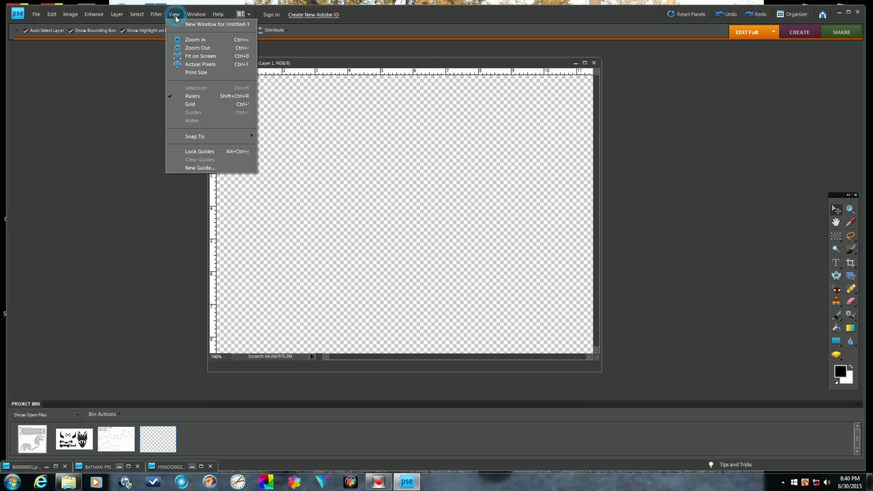
{"action": "left_click", "coordinate": [192, 103]}
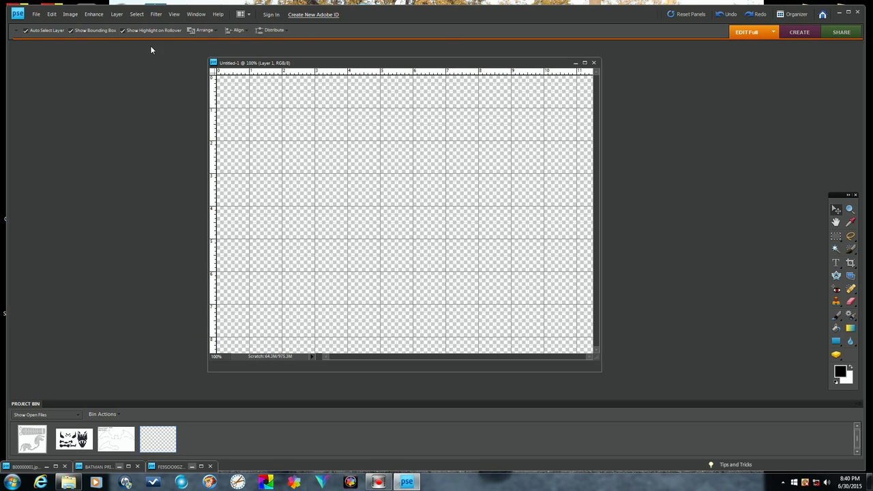
{"action": "left_click", "coordinate": [172, 15]}
{"action": "left_click", "coordinate": [196, 103]}
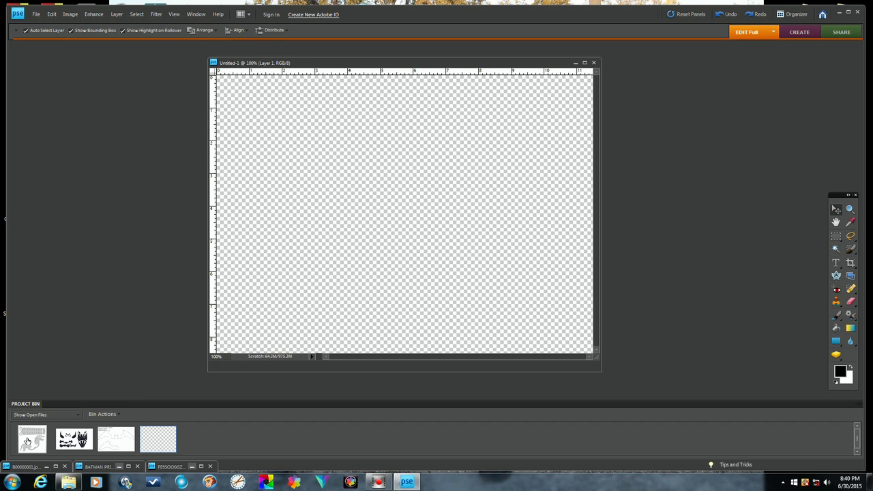
{"action": "left_click_drag", "start_coordinate": [30, 441], "coordinate": [401, 218]}
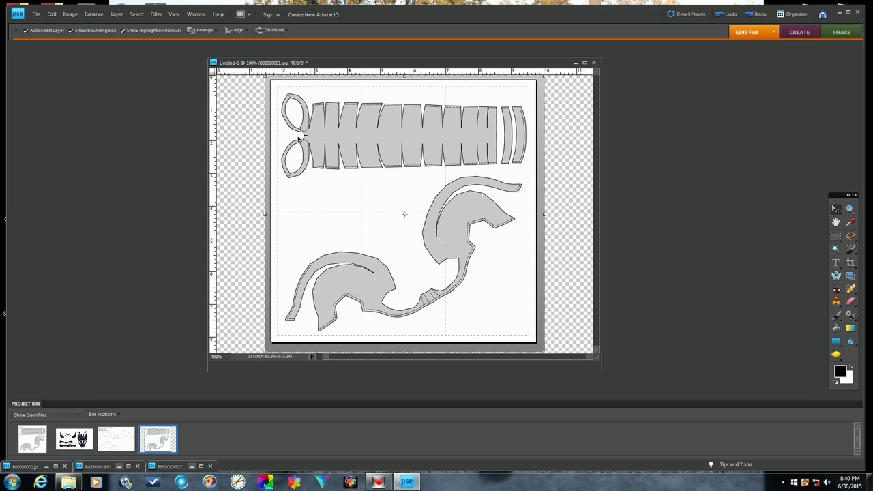
- Fine-tune the pattern sheet near the canvas top-left, then shift it down and to the right
{"action": "left_click_drag", "start_coordinate": [343, 141], "coordinate": [285, 125]}
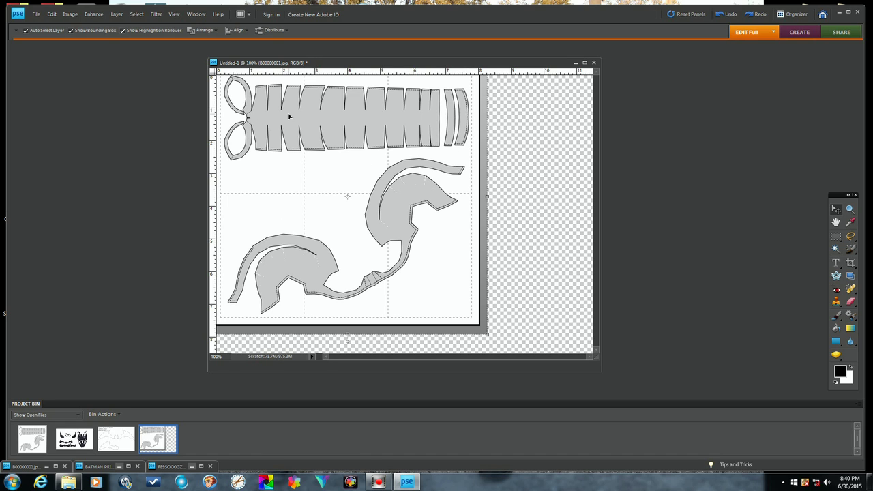
{"action": "left_click_drag", "start_coordinate": [289, 116], "coordinate": [289, 121]}
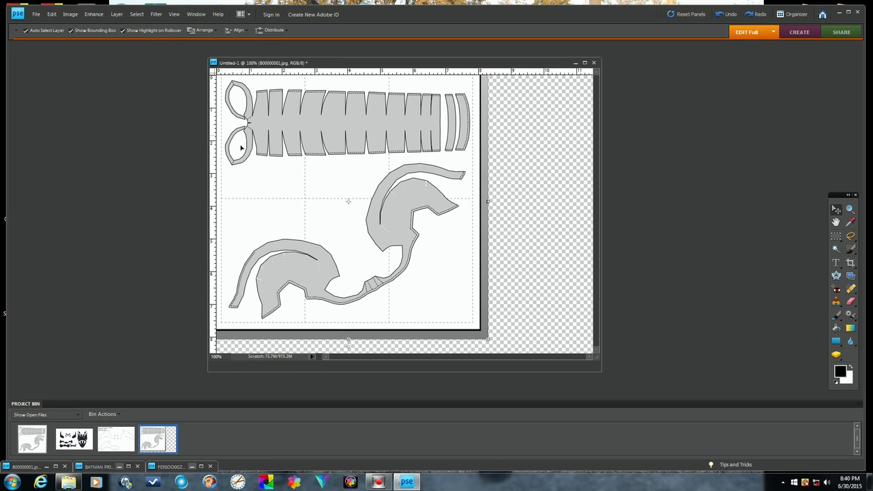
{"action": "mouse_move", "coordinate": [266, 121]}
{"action": "left_mouse_down"}
{"action": "mouse_move", "coordinate": [283, 136]}
{"action": "mouse_move", "coordinate": [261, 125]}
{"action": "left_mouse_up"}
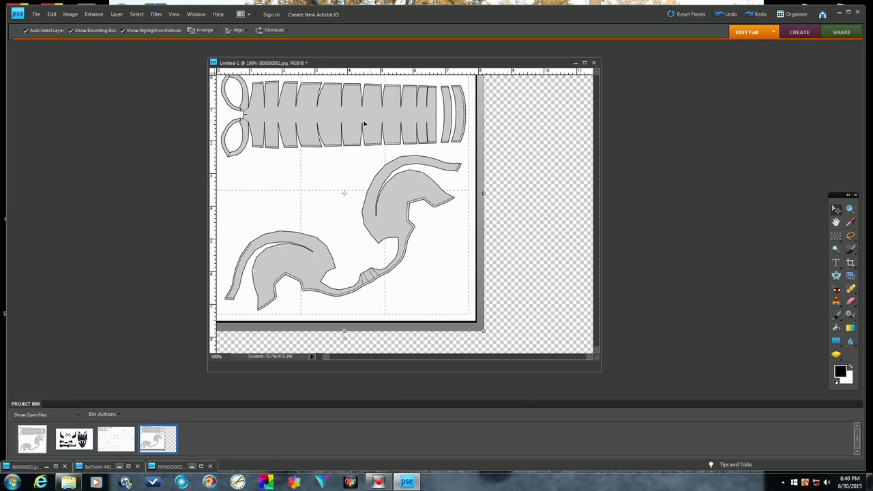
{"action": "left_click_drag", "start_coordinate": [364, 123], "coordinate": [488, 220]}
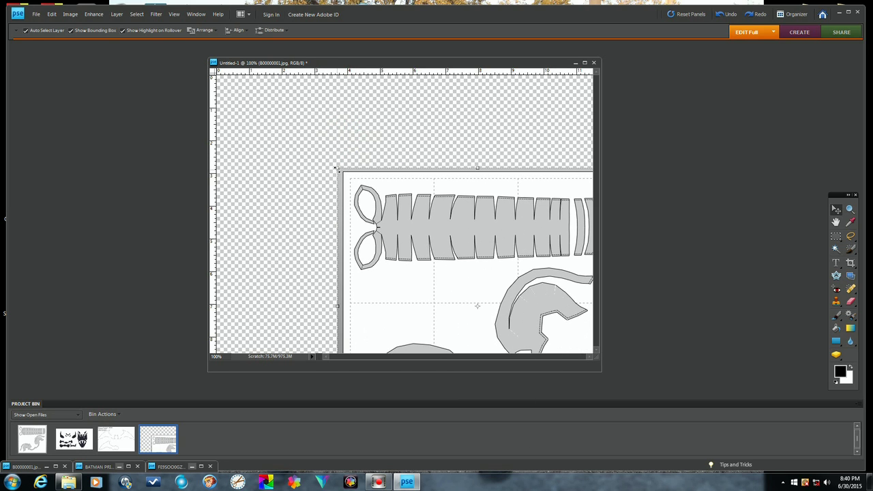
- Trial-scale the pattern between about 147% and 276%, repositioning it after each resize
{"action": "left_click_drag", "start_coordinate": [336, 168], "coordinate": [189, 43]}
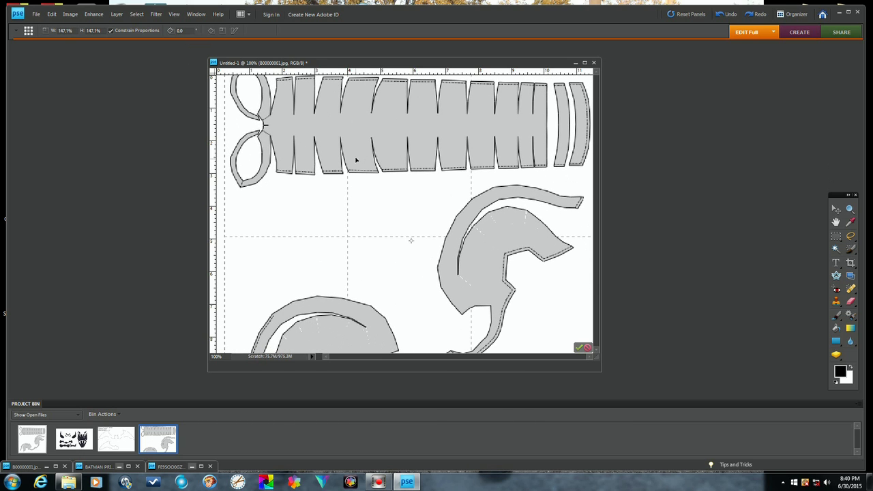
{"action": "left_click_drag", "start_coordinate": [328, 148], "coordinate": [415, 260]}
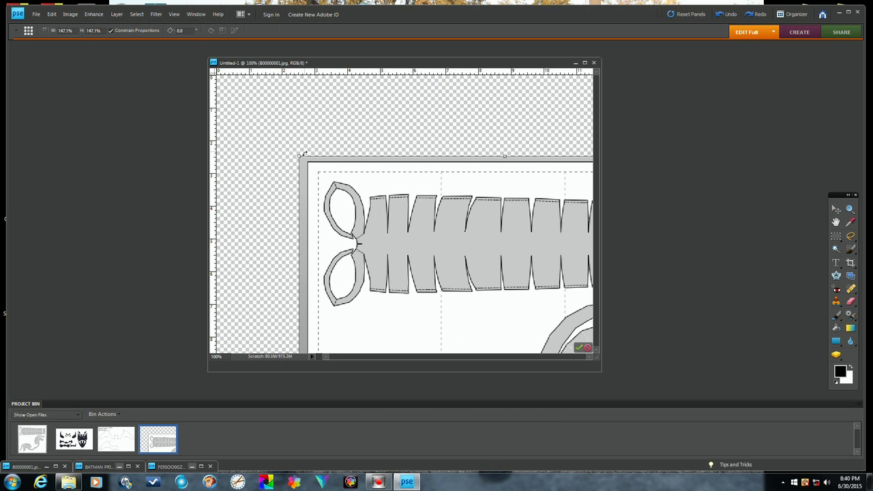
{"action": "left_click_drag", "start_coordinate": [298, 156], "coordinate": [247, 156]}
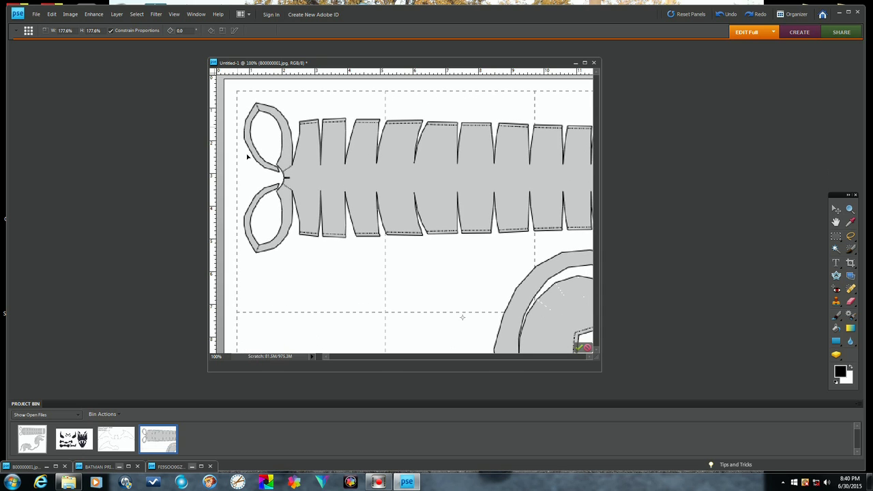
{"action": "left_click_drag", "start_coordinate": [322, 199], "coordinate": [300, 166]}
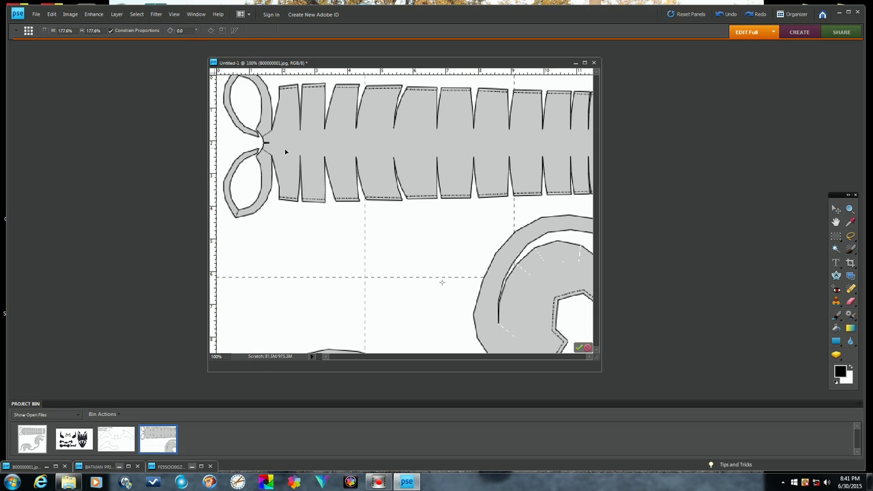
{"action": "key", "text": "ctrl+z"}
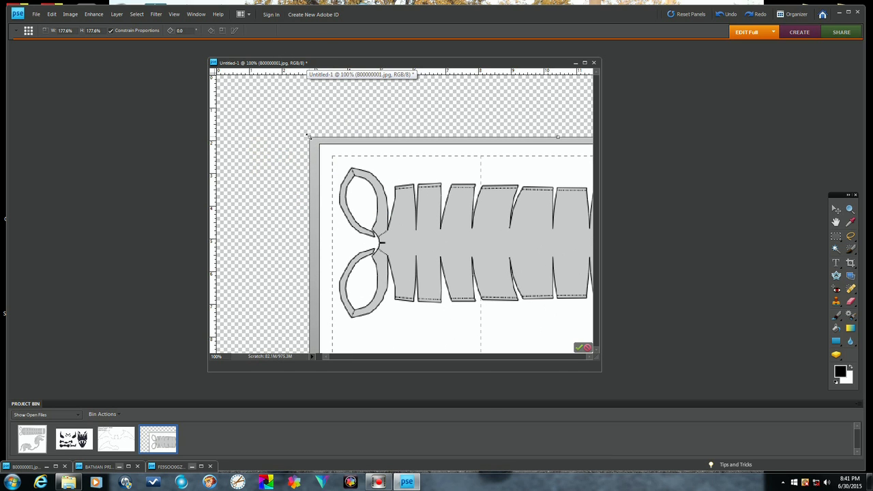
{"action": "left_click_drag", "start_coordinate": [306, 137], "coordinate": [205, 20]}
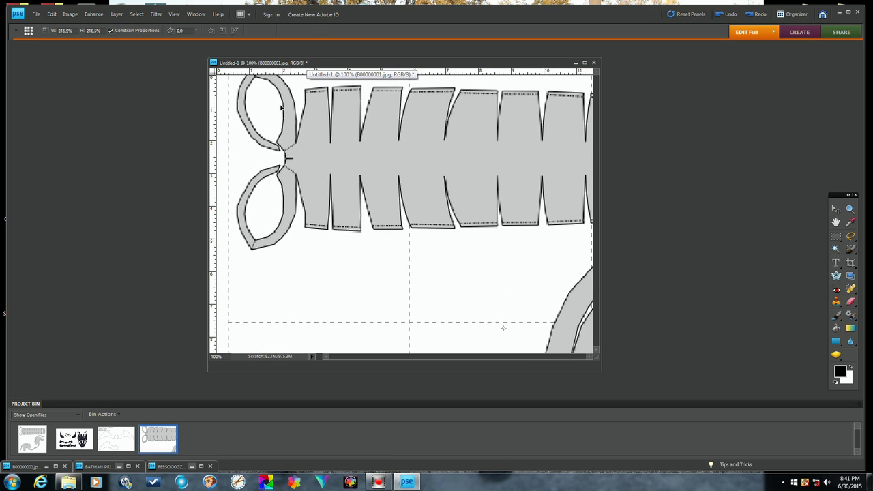
{"action": "left_click_drag", "start_coordinate": [302, 156], "coordinate": [437, 312]}
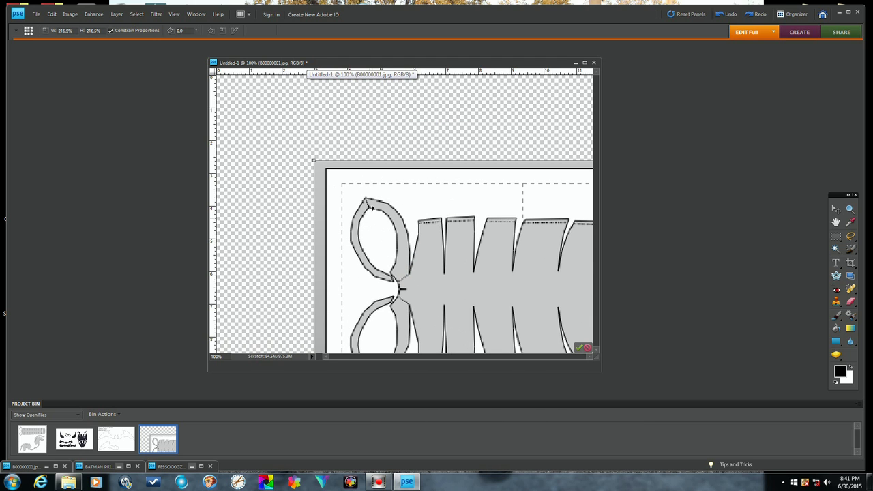
{"action": "left_click_drag", "start_coordinate": [314, 160], "coordinate": [212, 72]}
{"action": "left_click_drag", "start_coordinate": [310, 179], "coordinate": [382, 255]}
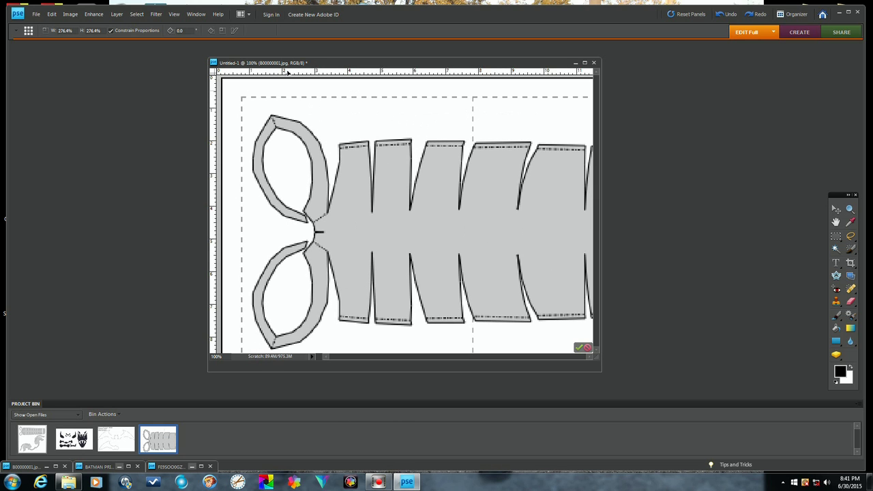
- Shrink the pattern back to about 239%, then settle it at 243.2% along the top edge
{"action": "left_click_drag", "start_coordinate": [352, 212], "coordinate": [386, 240]}
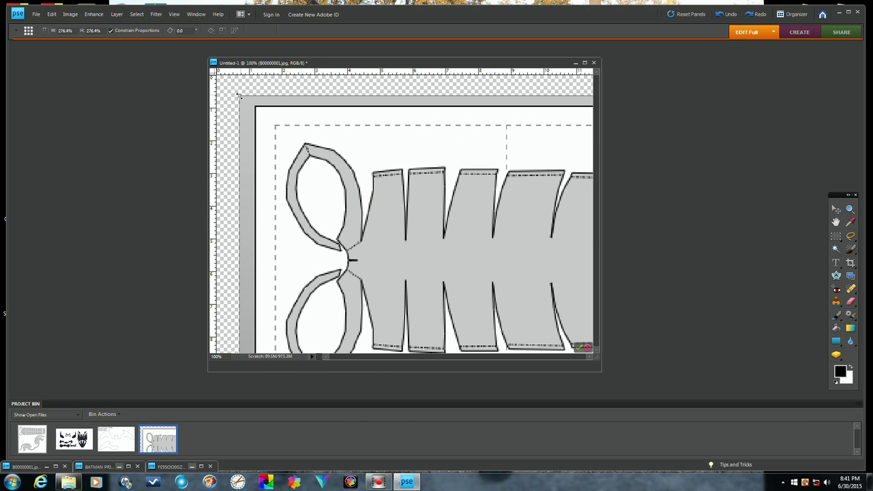
{"action": "left_click_drag", "start_coordinate": [238, 96], "coordinate": [346, 195]}
{"action": "left_click", "coordinate": [469, 320]}
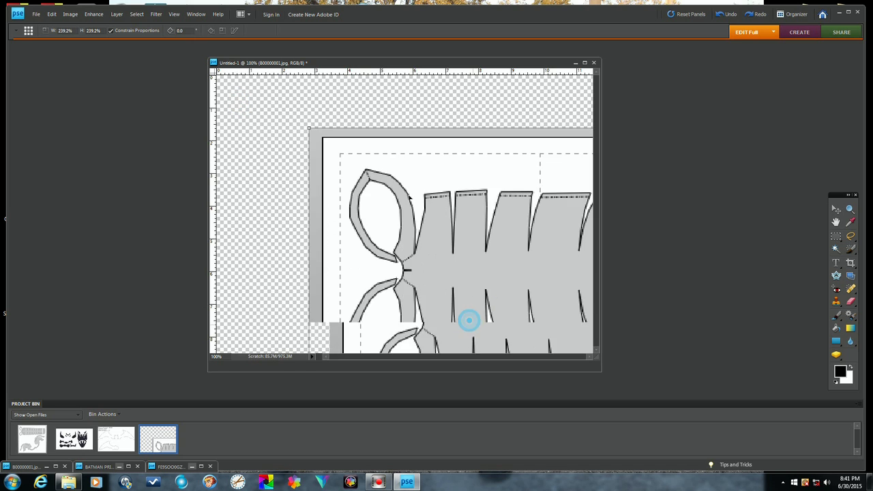
{"action": "left_click_drag", "start_coordinate": [468, 320], "coordinate": [311, 158]}
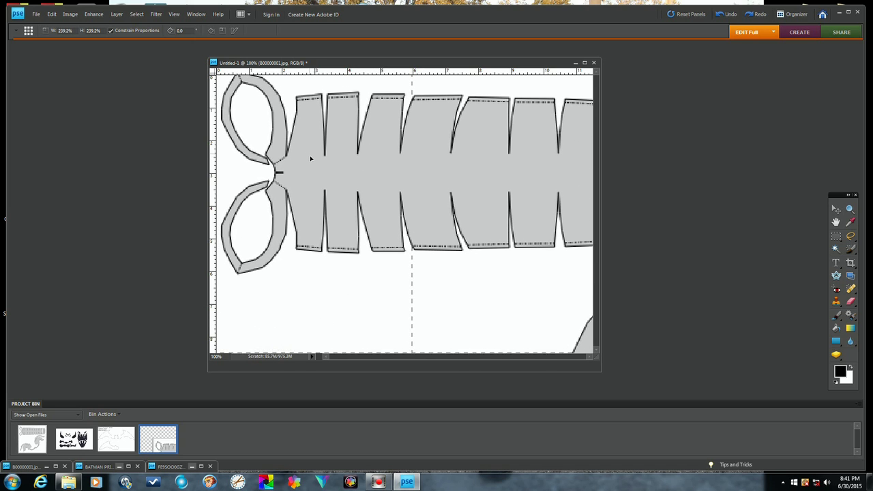
{"action": "left_click_drag", "start_coordinate": [314, 164], "coordinate": [347, 195]}
{"action": "left_click_drag", "start_coordinate": [224, 104], "coordinate": [217, 96]}
{"action": "left_click_drag", "start_coordinate": [355, 241], "coordinate": [323, 173]}
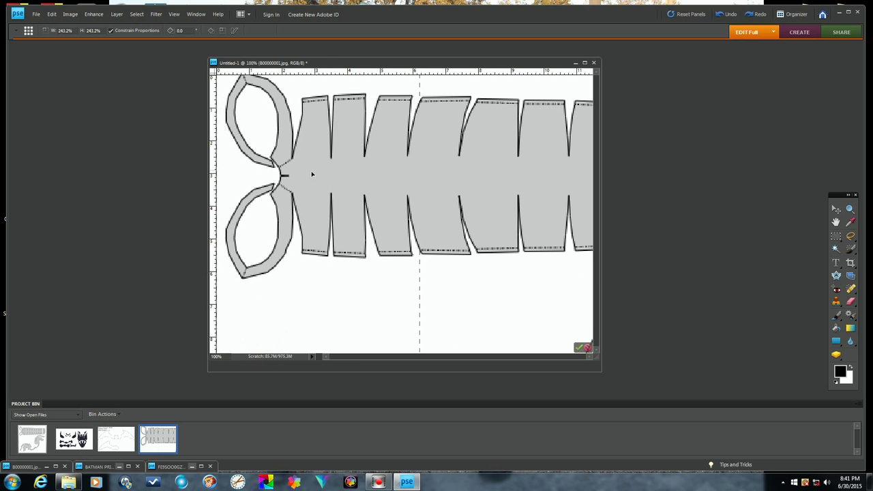
- Turn on the grid and nudge the pattern to line up with it
{"action": "left_click", "coordinate": [174, 14]}
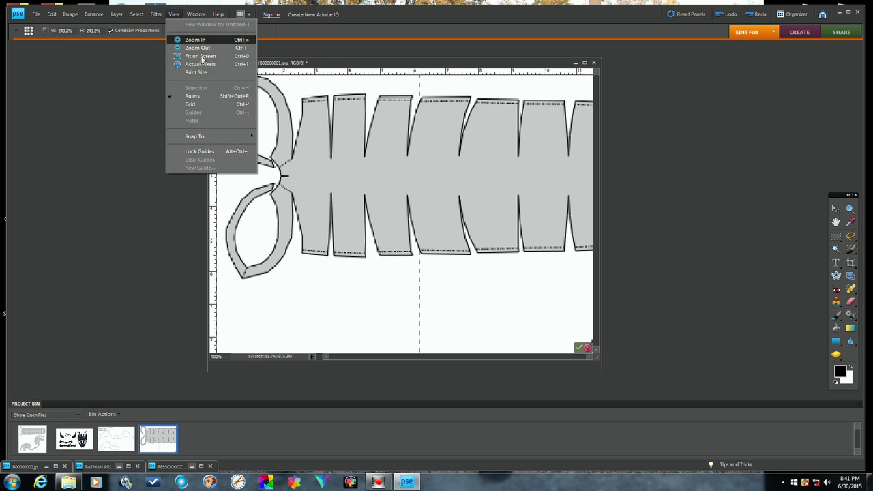
{"action": "left_click", "coordinate": [205, 101]}
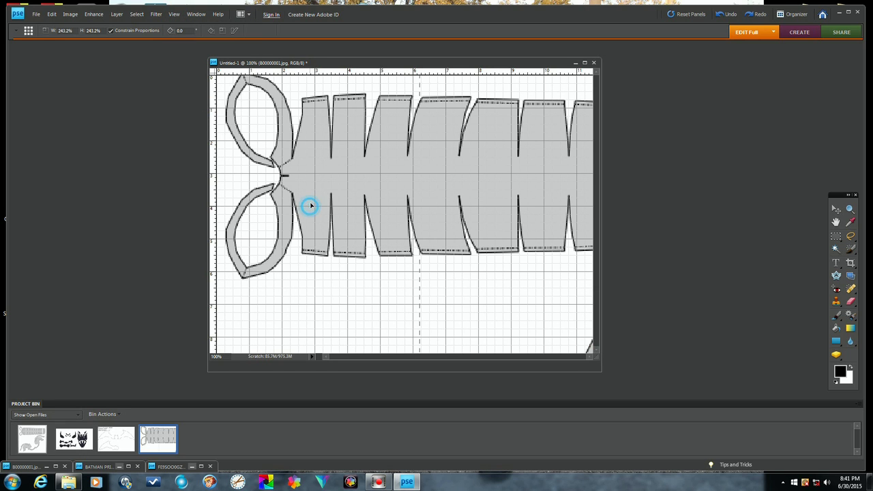
{"action": "left_click_drag", "start_coordinate": [308, 203], "coordinate": [313, 199]}
{"action": "key", "text": "shift+Down"}
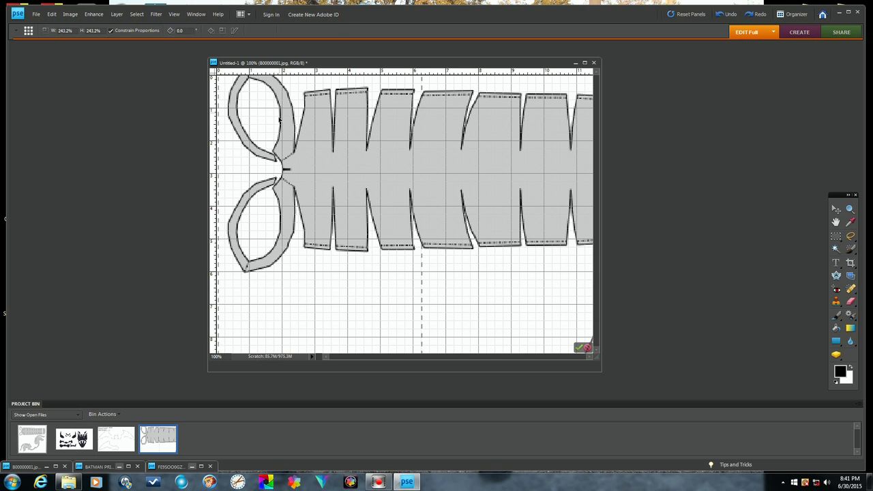
- Scale the pattern to 248.3% and move it back to the page's top-left corner
{"action": "left_click_drag", "start_coordinate": [343, 168], "coordinate": [468, 274]}
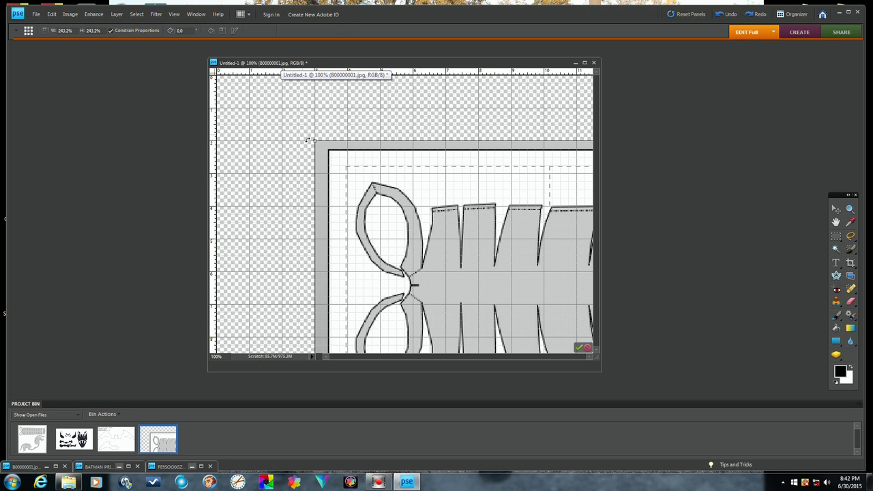
{"action": "left_click_drag", "start_coordinate": [315, 141], "coordinate": [303, 130]}
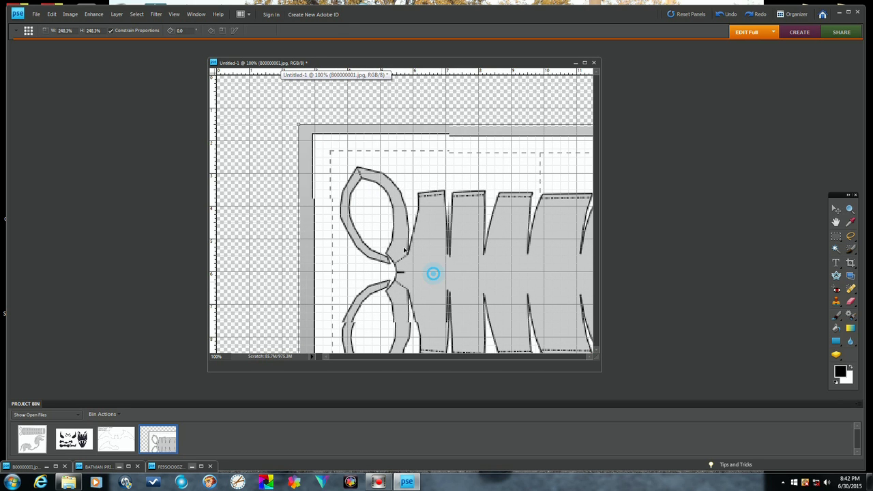
{"action": "left_click_drag", "start_coordinate": [433, 272], "coordinate": [337, 187]}
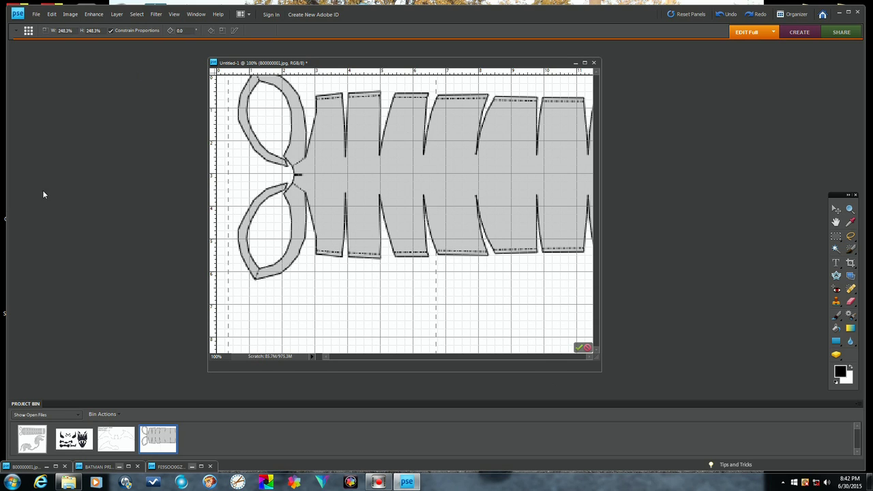
{"action": "left_click", "coordinate": [36, 14]}
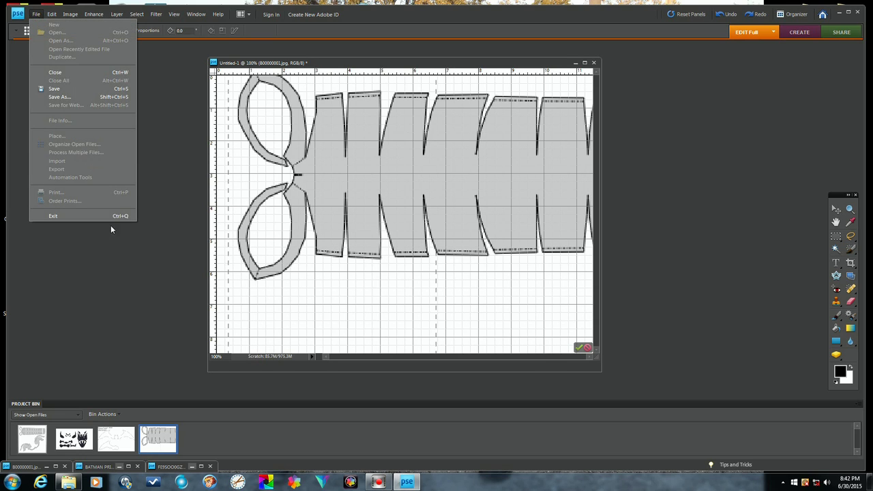
- Commit the resize, adjust the pattern's placement in the Print preview, then close it
{"action": "left_click", "coordinate": [56, 193]}
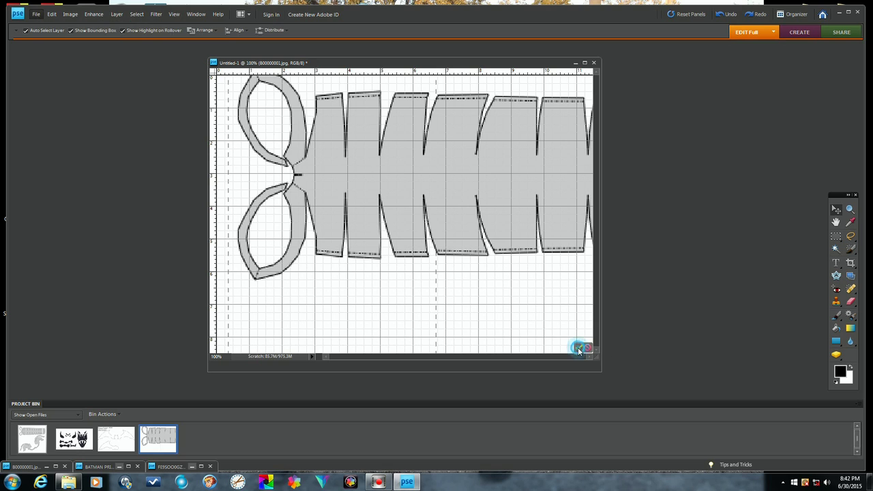
{"action": "left_click", "coordinate": [34, 15]}
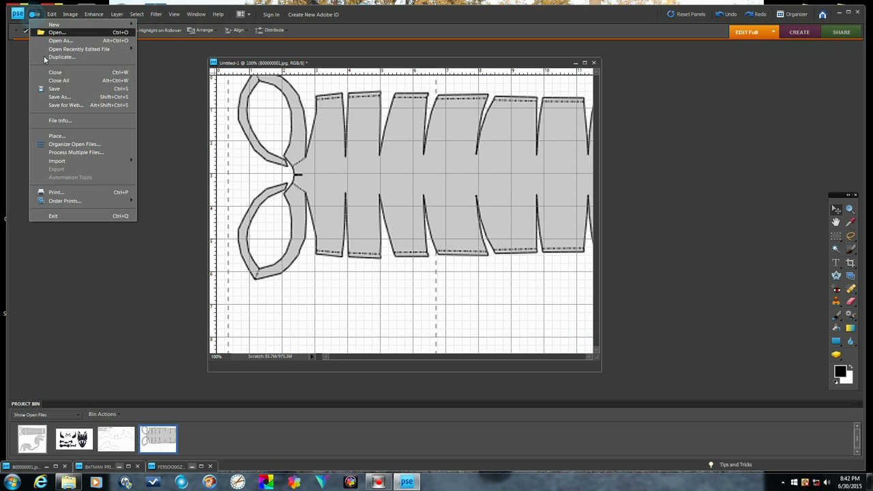
{"action": "left_click", "coordinate": [75, 195]}
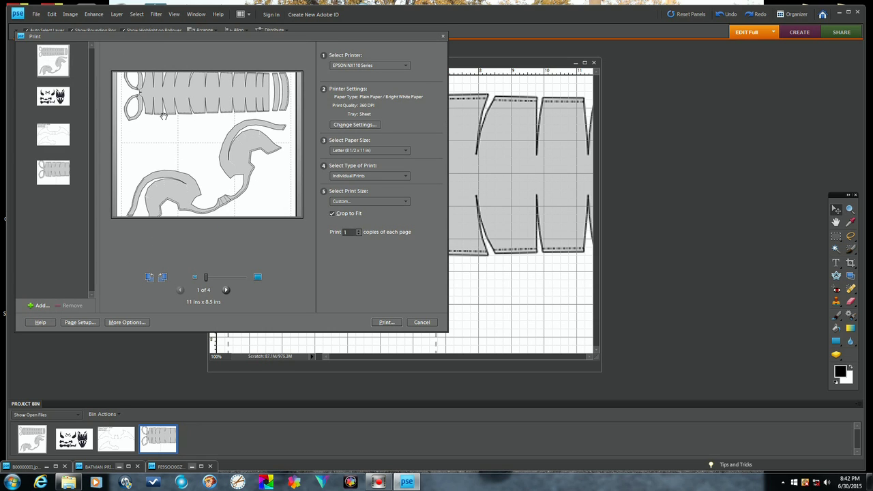
{"action": "left_click_drag", "start_coordinate": [175, 104], "coordinate": [182, 134]}
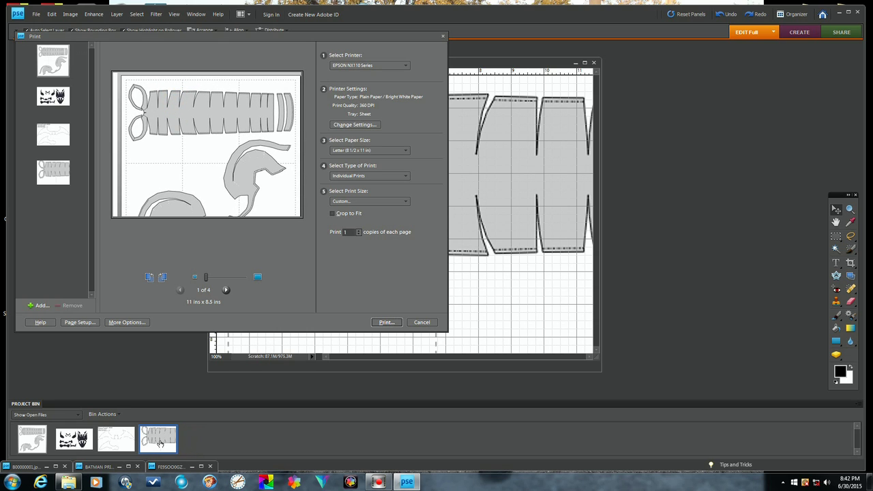
{"action": "left_click", "coordinate": [443, 37]}
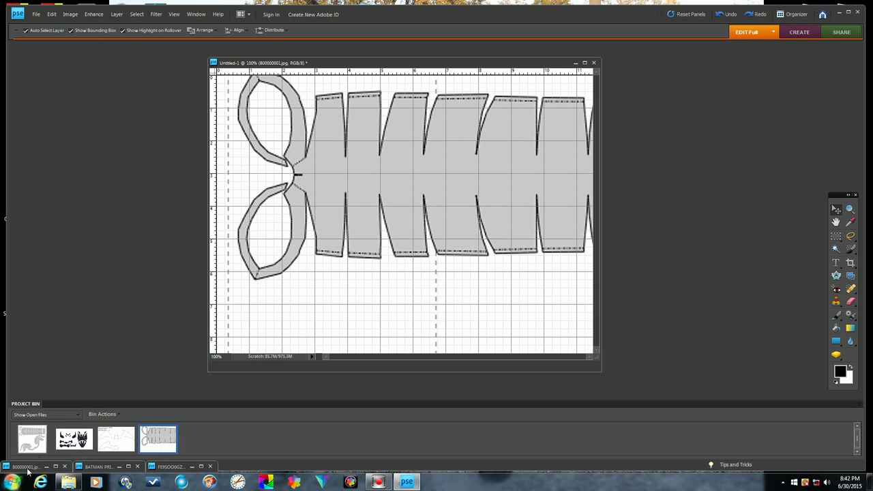
- Bring the pattern to the front of the Project Bin, check the print preview, then lower it slightly
{"action": "left_click_drag", "start_coordinate": [151, 437], "coordinate": [20, 442]}
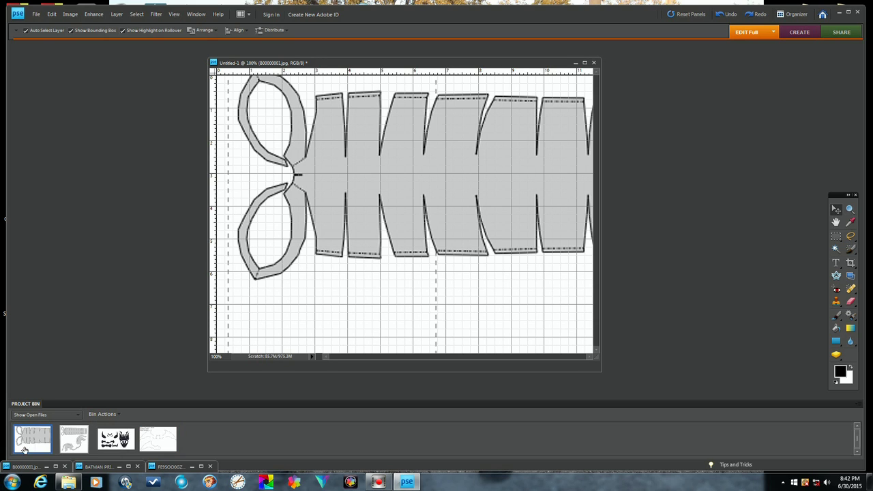
{"action": "left_click", "coordinate": [45, 13]}
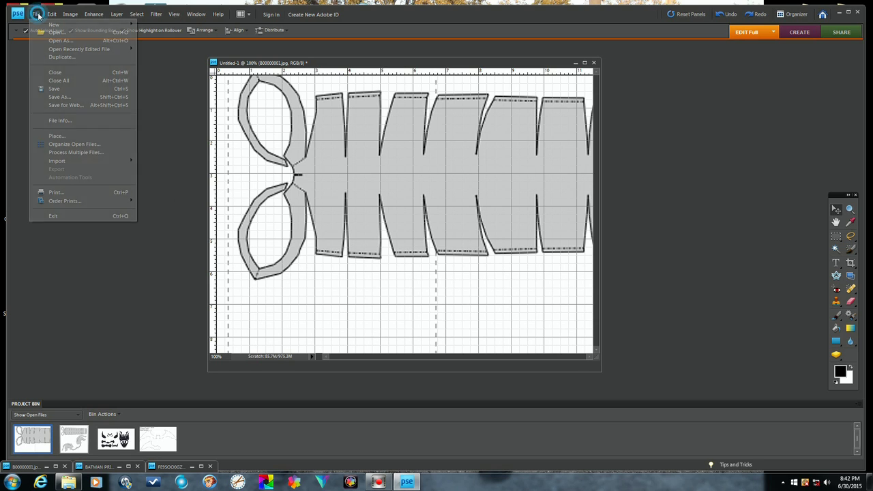
{"action": "left_click", "coordinate": [74, 193]}
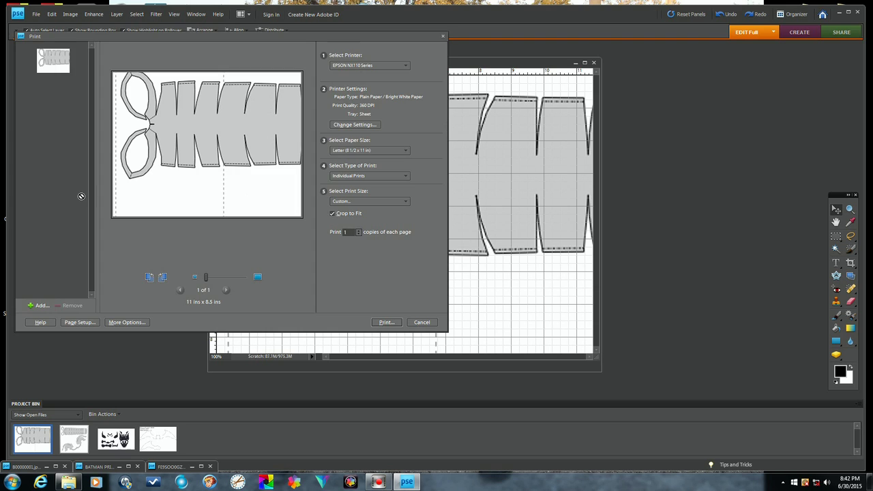
{"action": "mouse_move", "coordinate": [198, 131]}
{"action": "left_mouse_down"}
{"action": "mouse_move", "coordinate": [209, 135]}
{"action": "mouse_move", "coordinate": [194, 144]}
{"action": "left_mouse_up"}
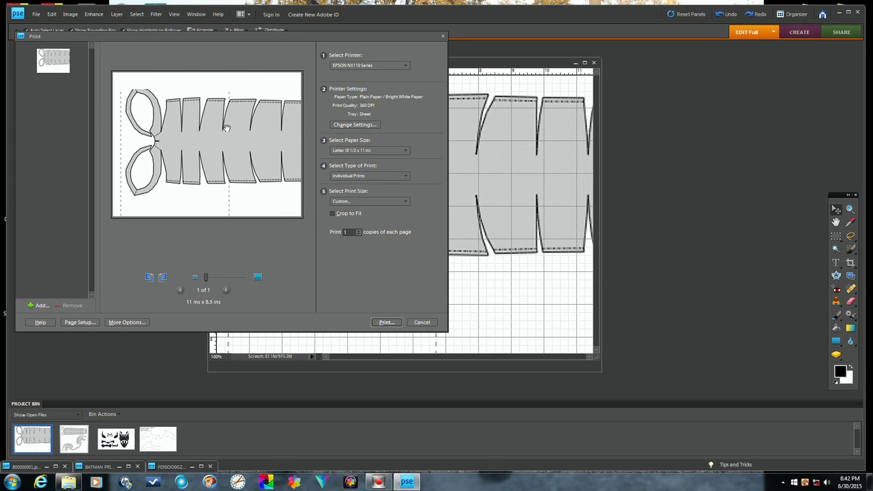
{"action": "left_click", "coordinate": [443, 36]}
{"action": "left_click_drag", "start_coordinate": [364, 173], "coordinate": [364, 204]}
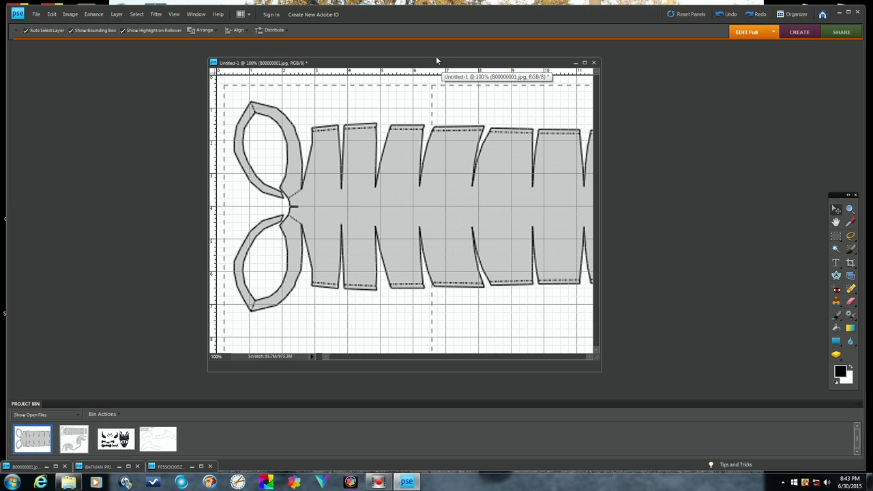
- Move the document window right and reopen the Print preview, shifting the image slightly
{"action": "left_click_drag", "start_coordinate": [437, 61], "coordinate": [527, 70]}
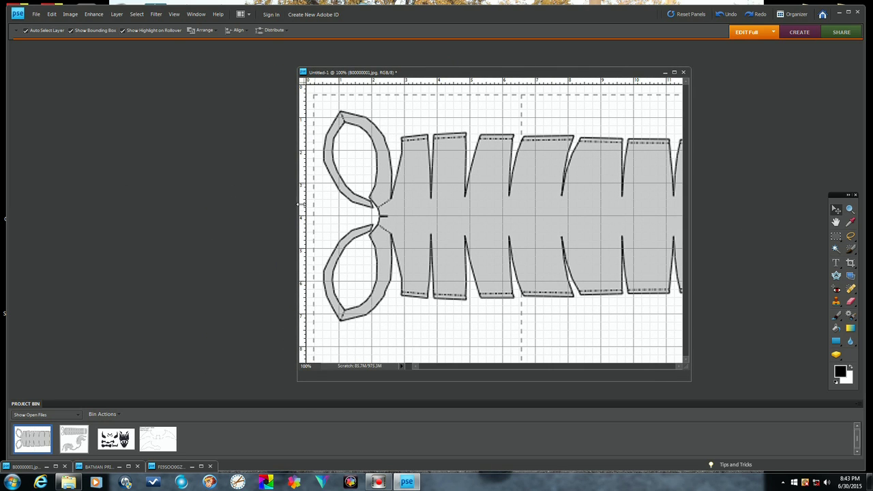
{"action": "left_click", "coordinate": [39, 14]}
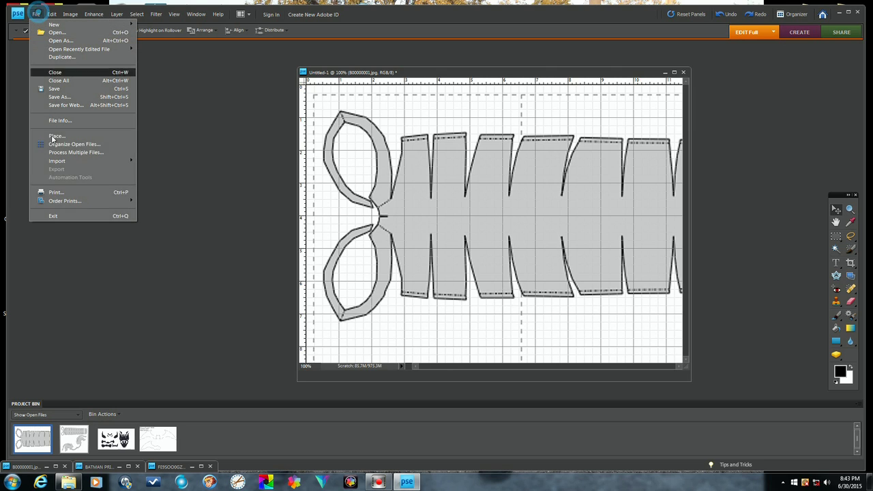
{"action": "left_click", "coordinate": [60, 193]}
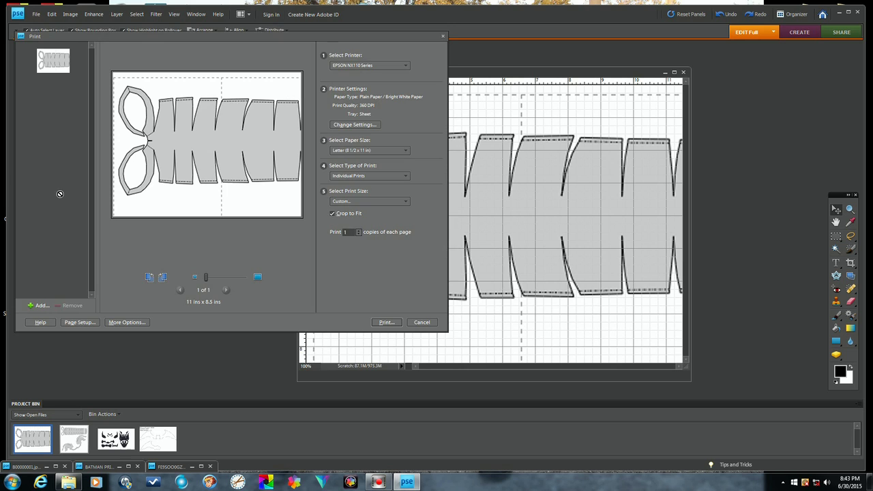
{"action": "mouse_move", "coordinate": [189, 123]}
{"action": "left_mouse_down"}
{"action": "mouse_move", "coordinate": [202, 136]}
{"action": "mouse_move", "coordinate": [193, 130]}
{"action": "left_mouse_up"}
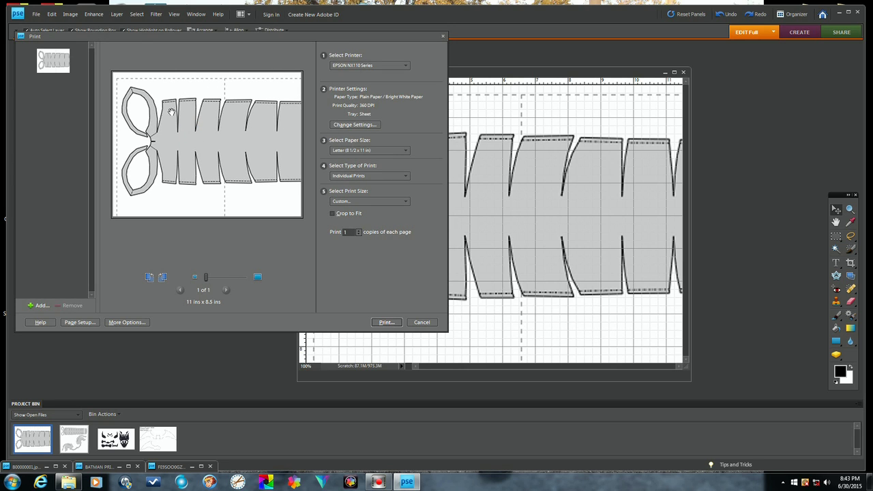
- Slide the pattern left to the next strips, preview that section, then preview the curved side piece
{"action": "left_click", "coordinate": [443, 36]}
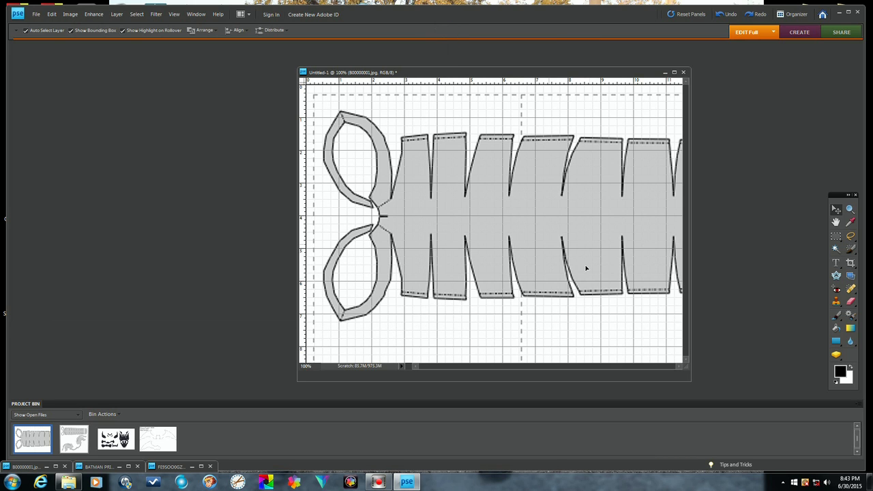
{"action": "left_click_drag", "start_coordinate": [594, 224], "coordinate": [306, 225]}
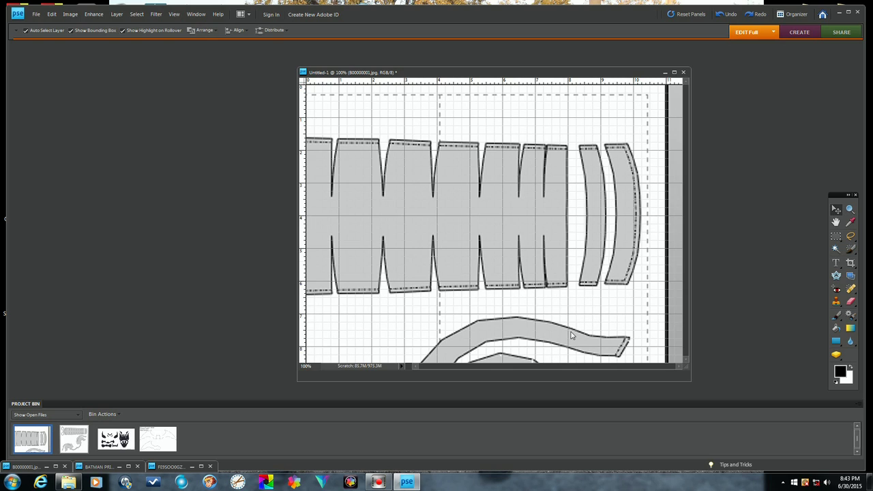
{"action": "left_click", "coordinate": [36, 13]}
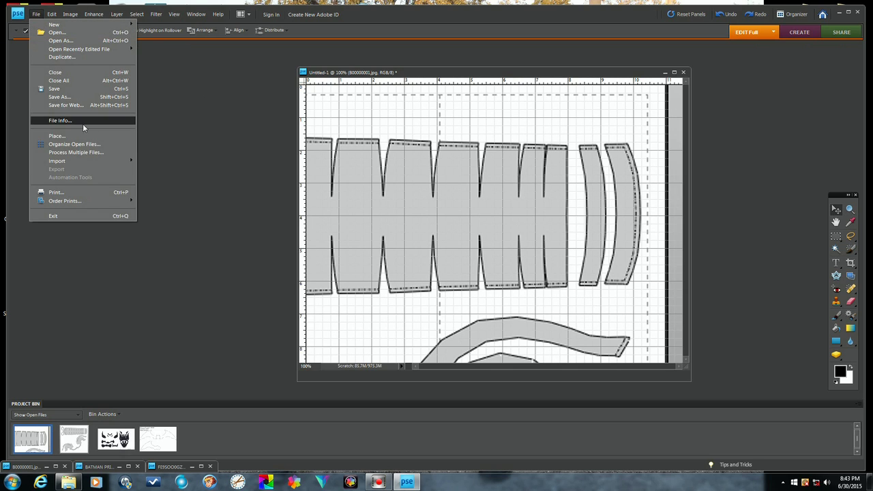
{"action": "left_click", "coordinate": [66, 193]}
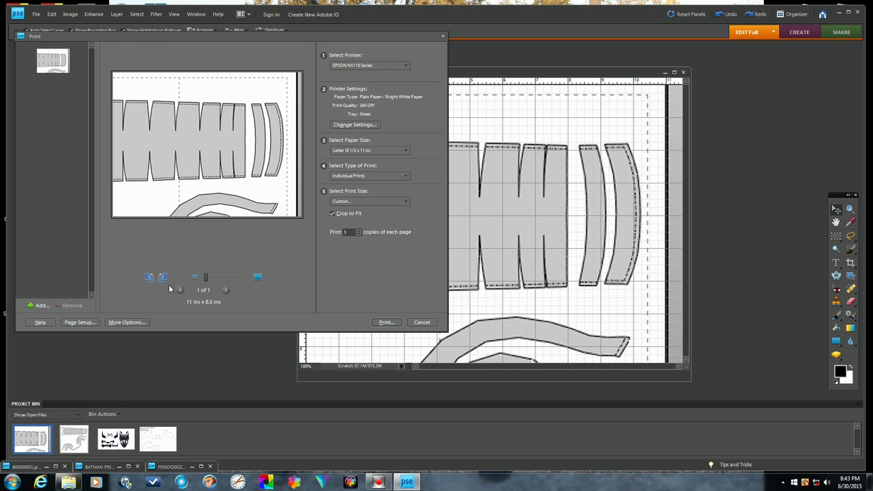
{"action": "left_click", "coordinate": [443, 36]}
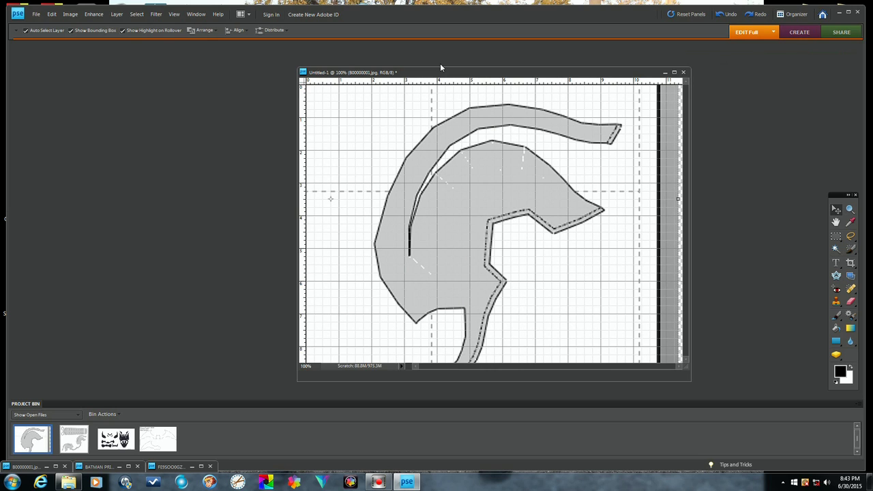
{"action": "left_click", "coordinate": [37, 18]}
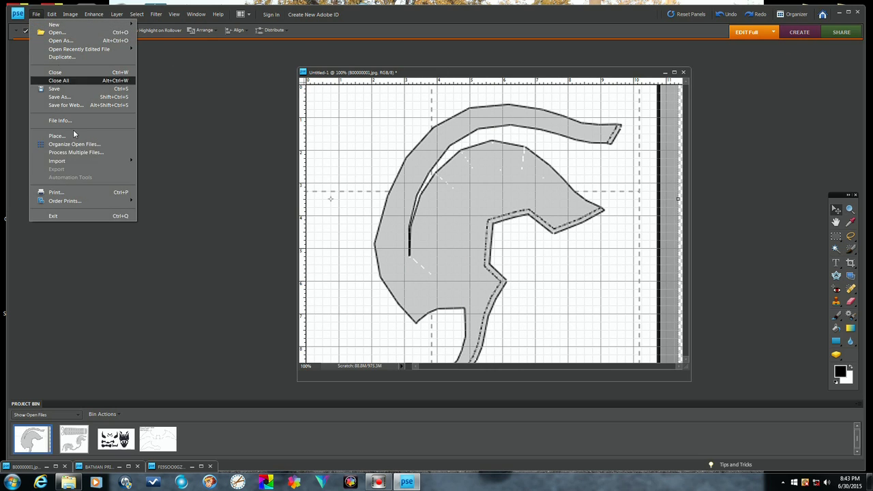
{"action": "left_click", "coordinate": [70, 195]}
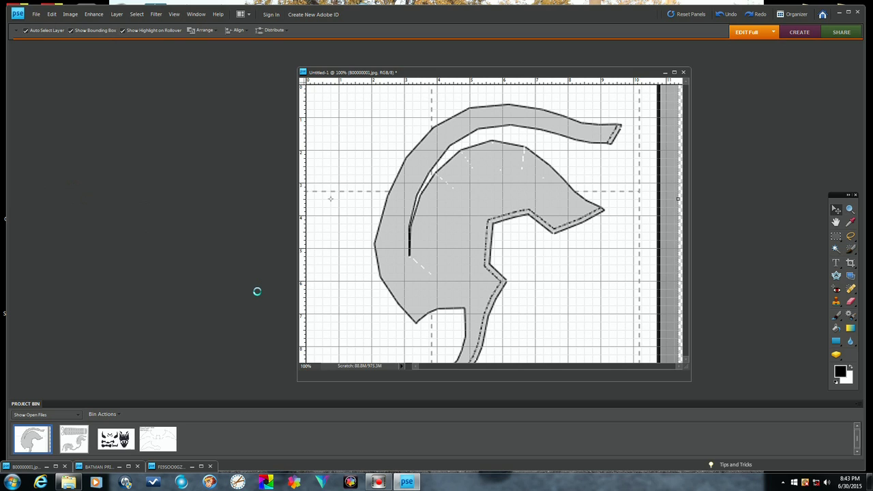